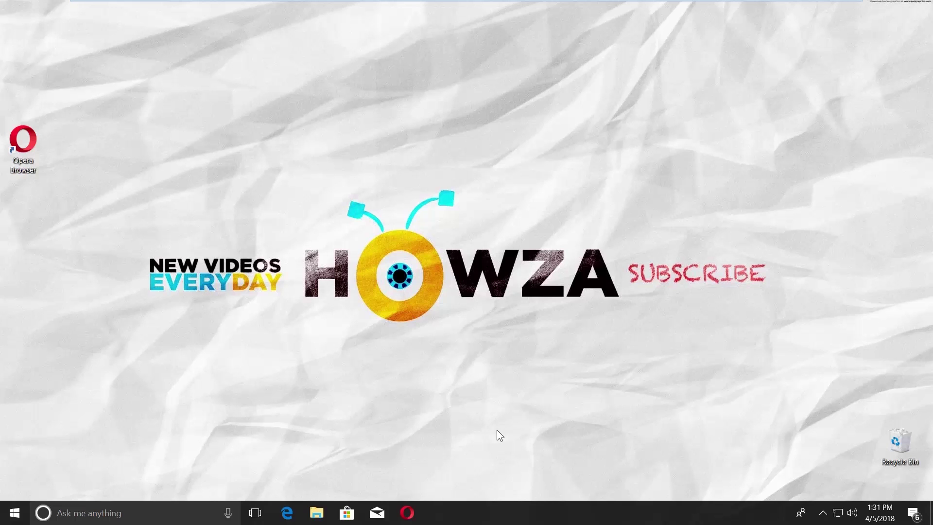
- Launch Opera from its desktop shortcut to reach the Speed Dial page
double_click(37, 158)
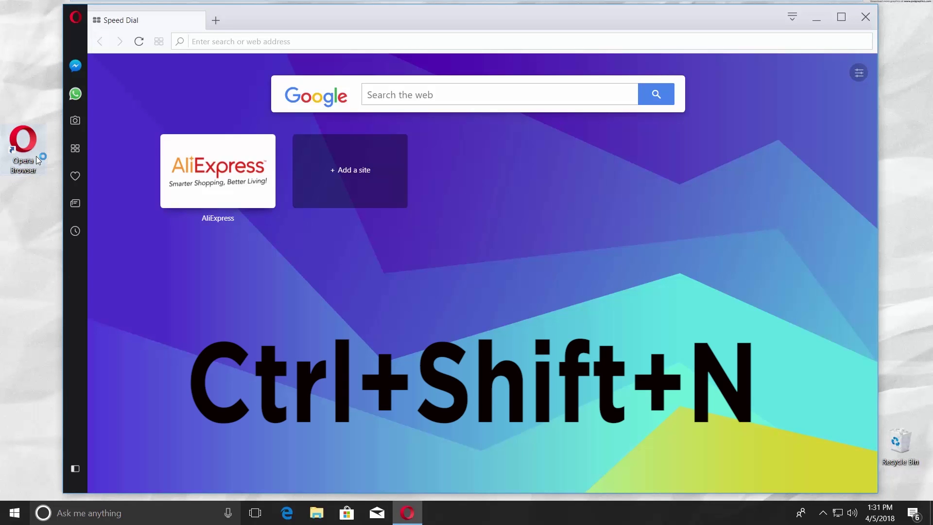
- Open a private window with Ctrl+Shift+N, then close it
key("ctrl+shift+n")
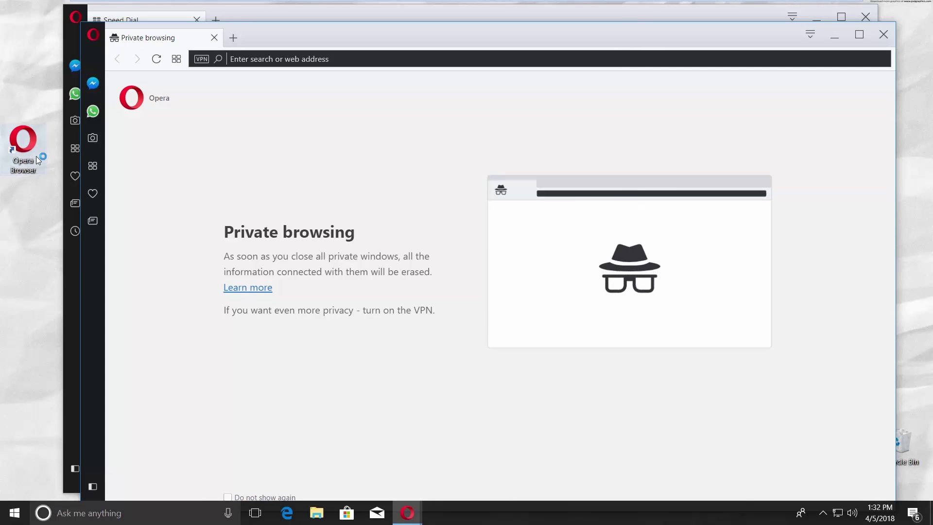
left_click(884, 34)
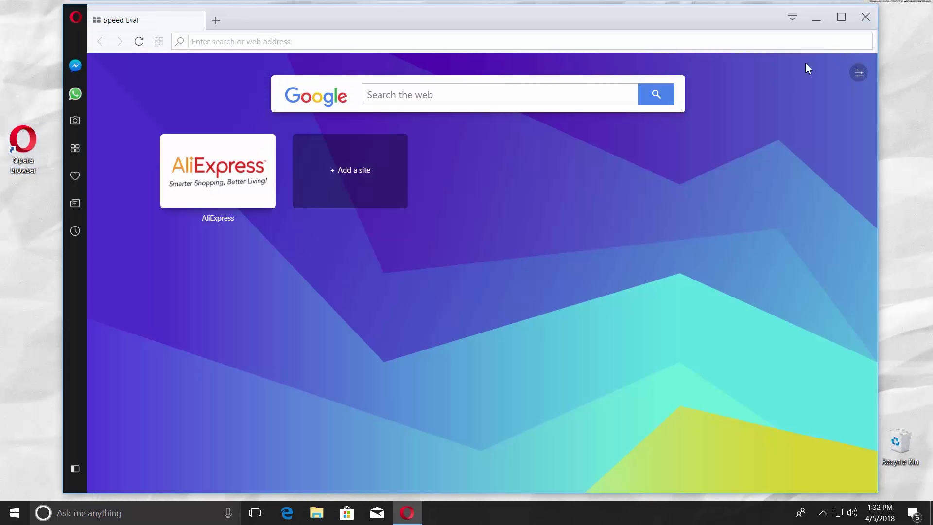
- Open a private window from the Opera menu's New private window item, then close it
left_click(74, 18)
left_click(123, 64)
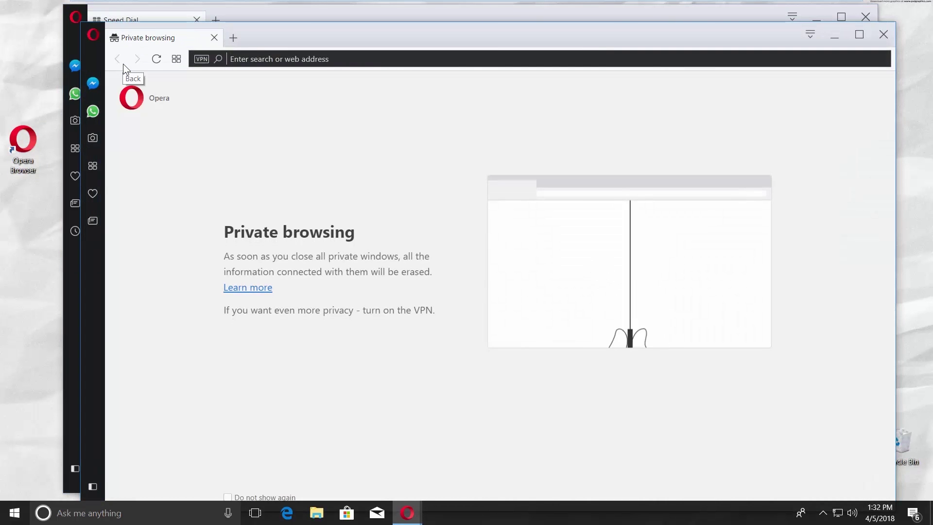
left_click(883, 34)
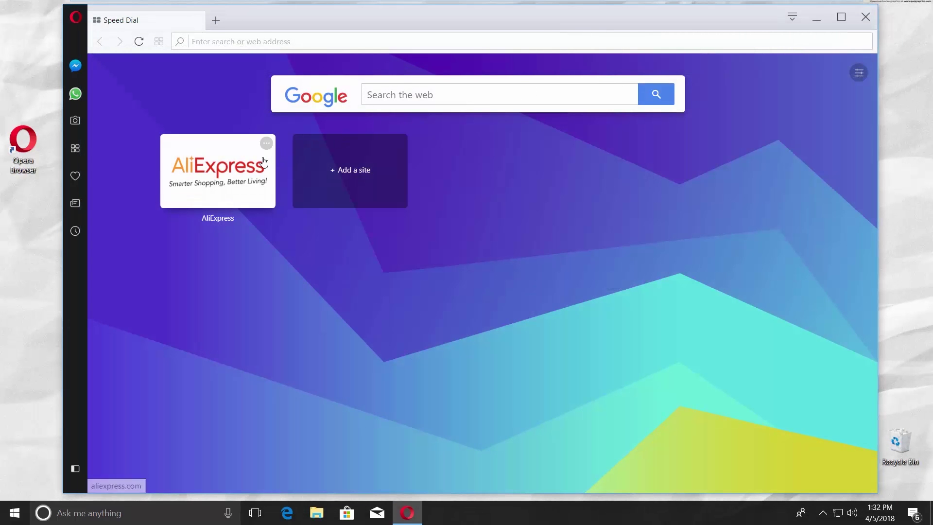
right_click(264, 161)
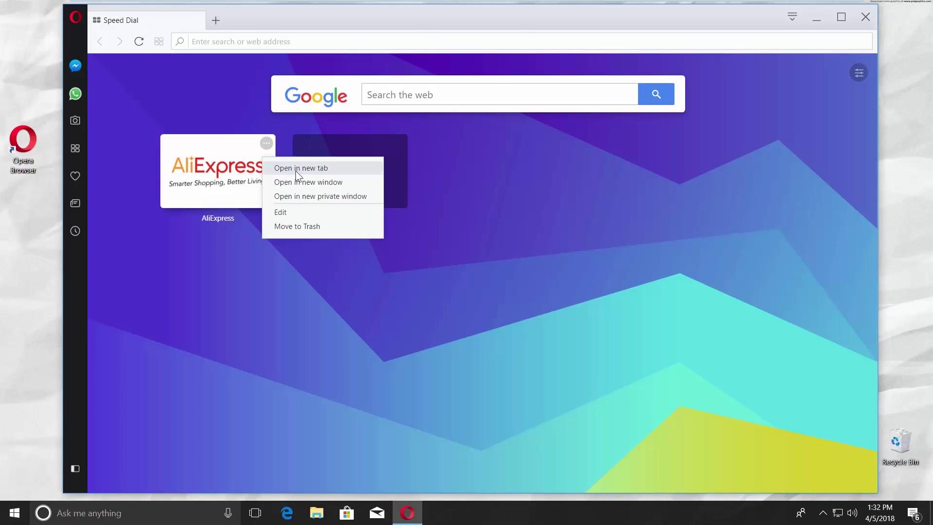
left_click(301, 198)
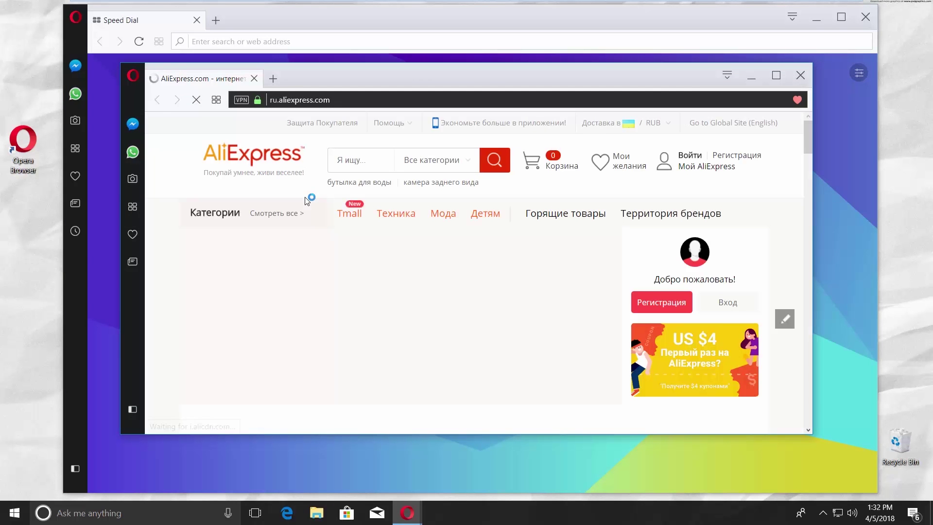
left_click(801, 75)
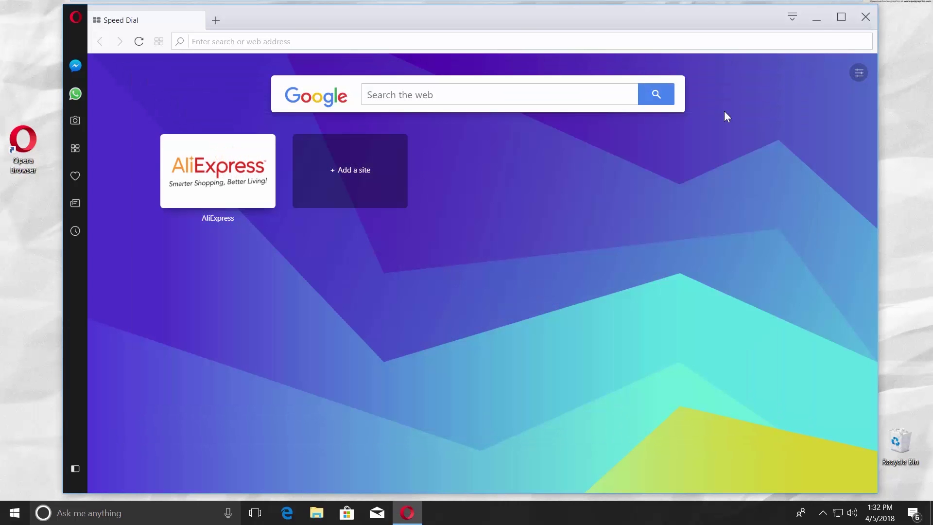